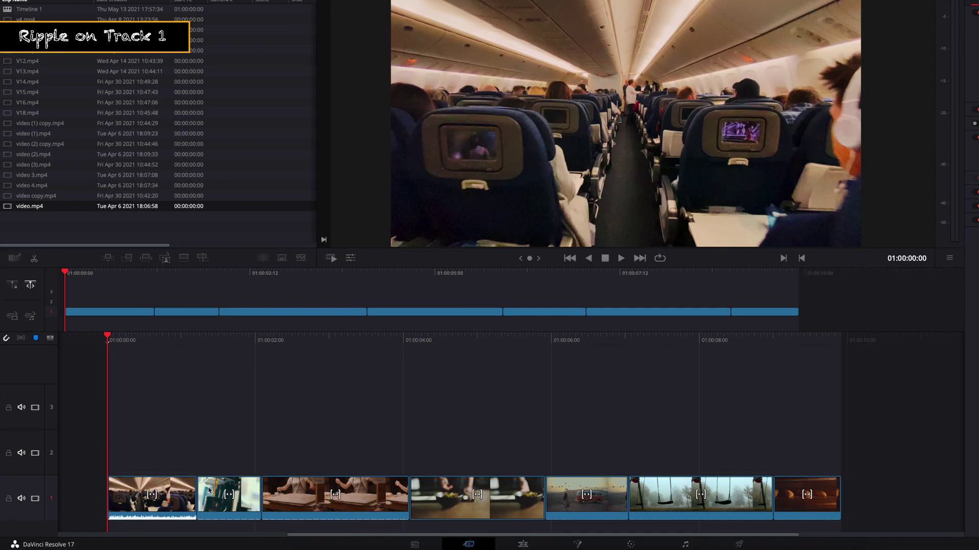
Ripple-trim the first clip 8 frames shorter and shorten the tail of the third clip.
left_click(193, 486)
left_click_drag(194, 485, 310, 486)
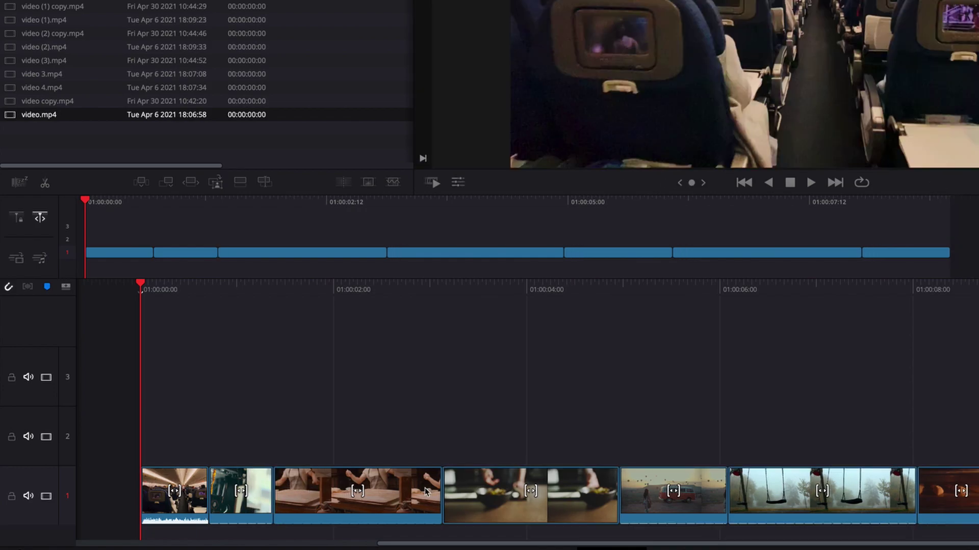
left_click_drag(431, 489, 408, 490)
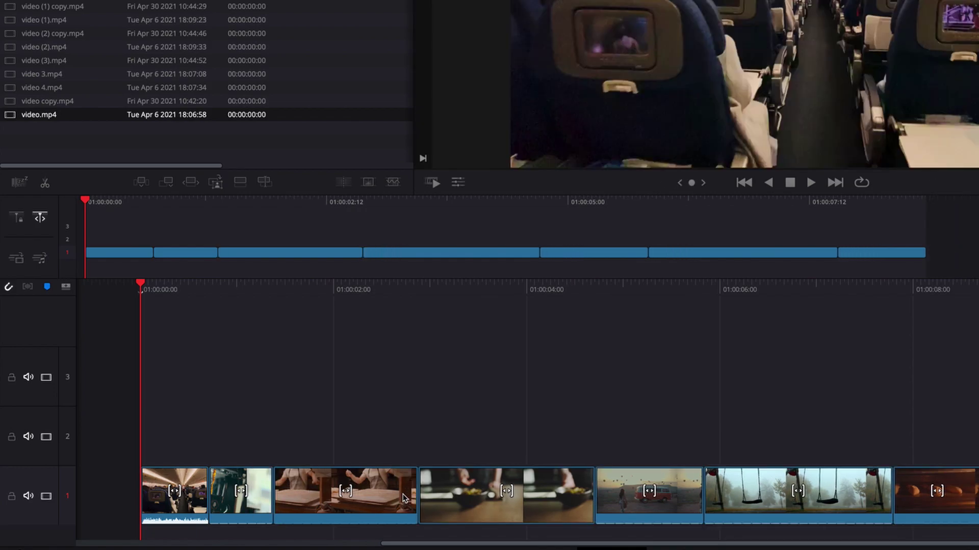
Ripple-delete the third, bowl, van and swing clips from track 1.
left_click(390, 503)
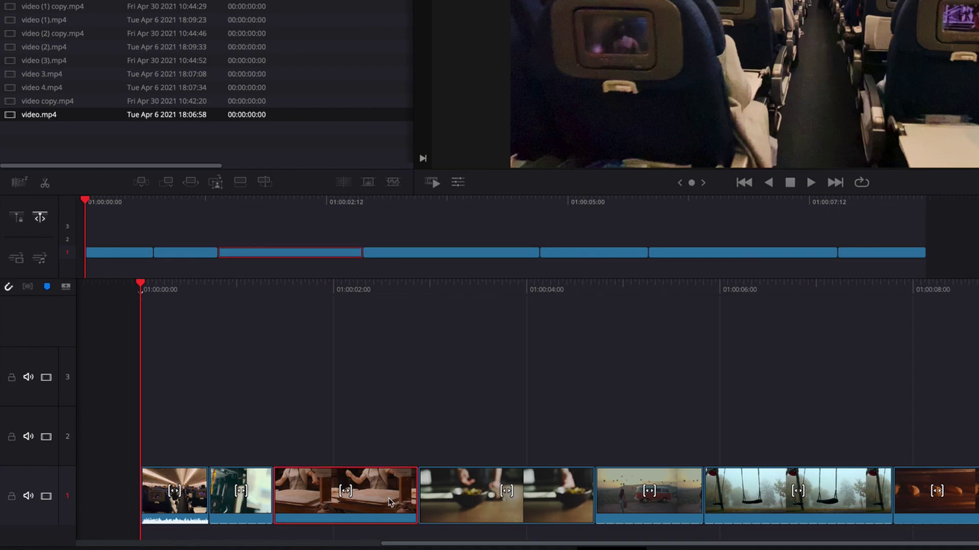
key("Delete")
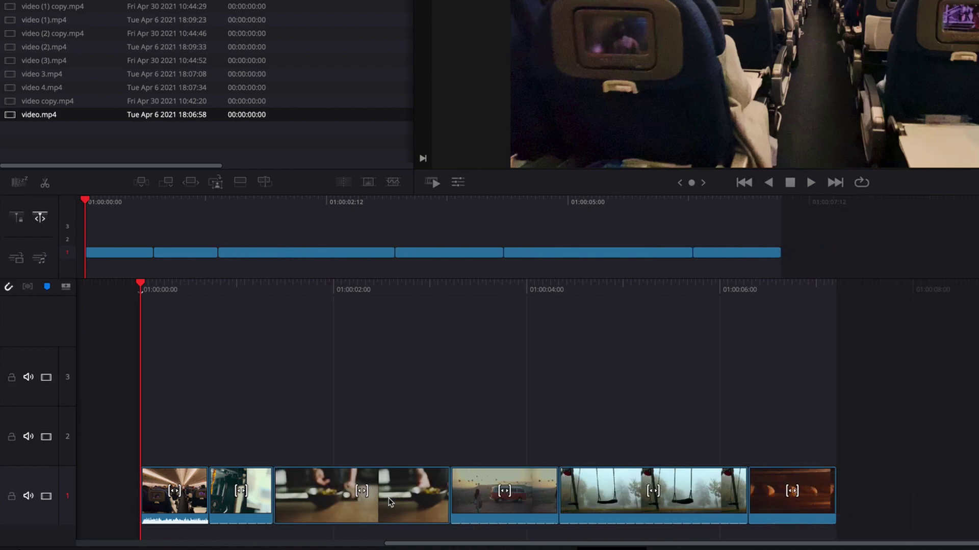
left_click(390, 503)
key("Delete")
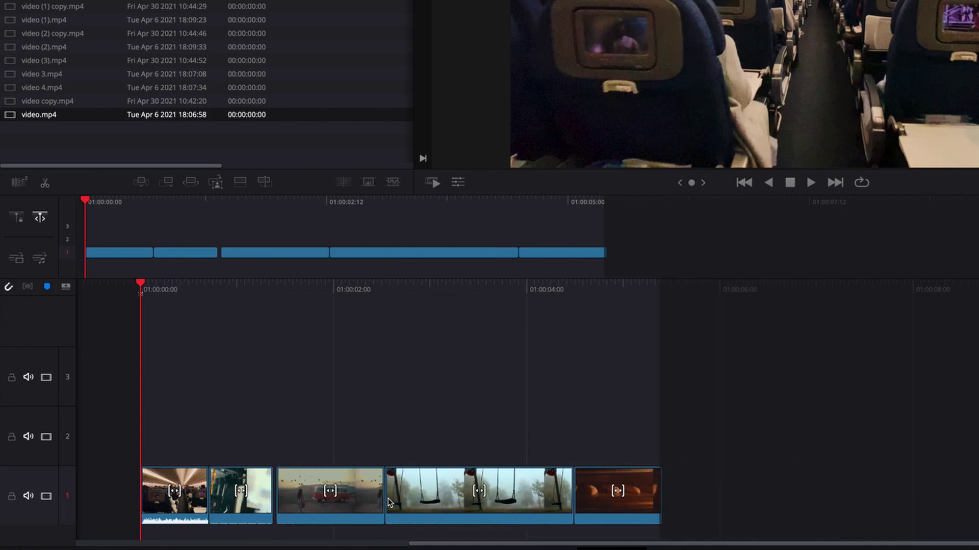
left_click(361, 505)
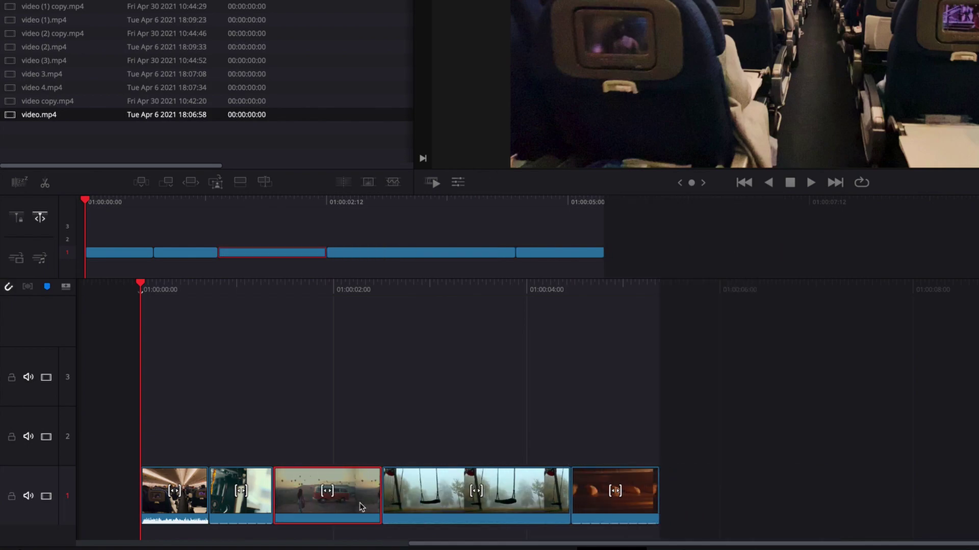
key("Delete")
left_click(362, 507)
key("Delete")
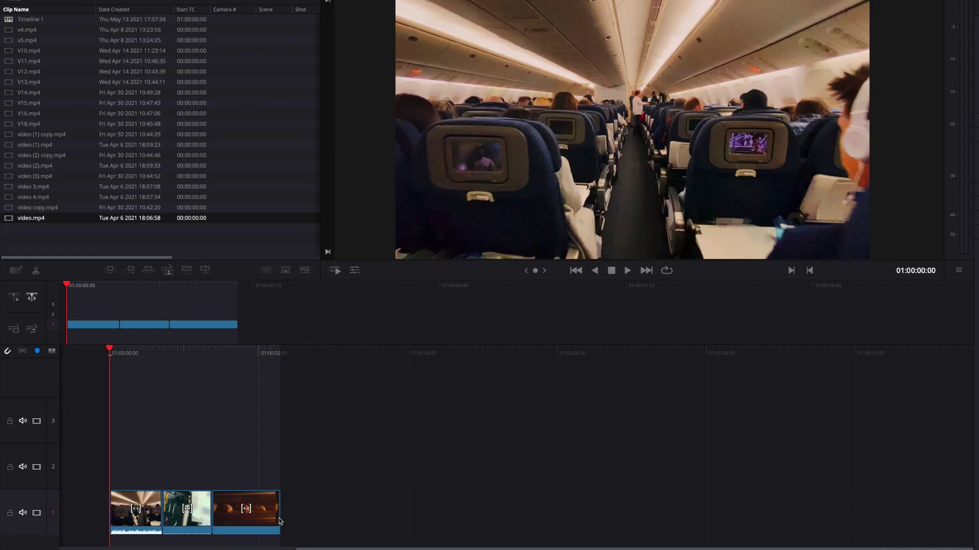
Mark in/out ranges on video.mp4 and lay the trimmed source clips onto the upper tracks.
double_click(32, 219)
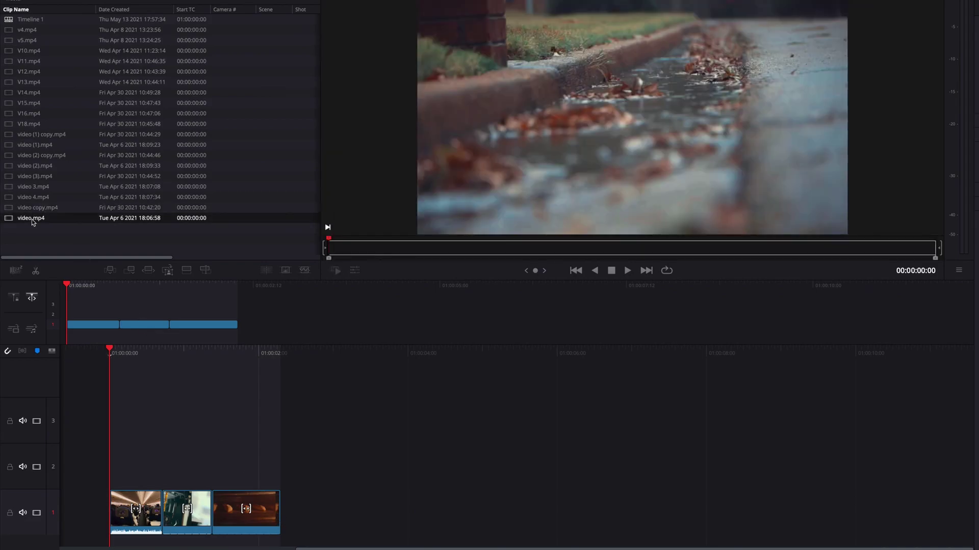
left_click_drag(329, 259, 373, 259)
left_click_drag(935, 259, 393, 251)
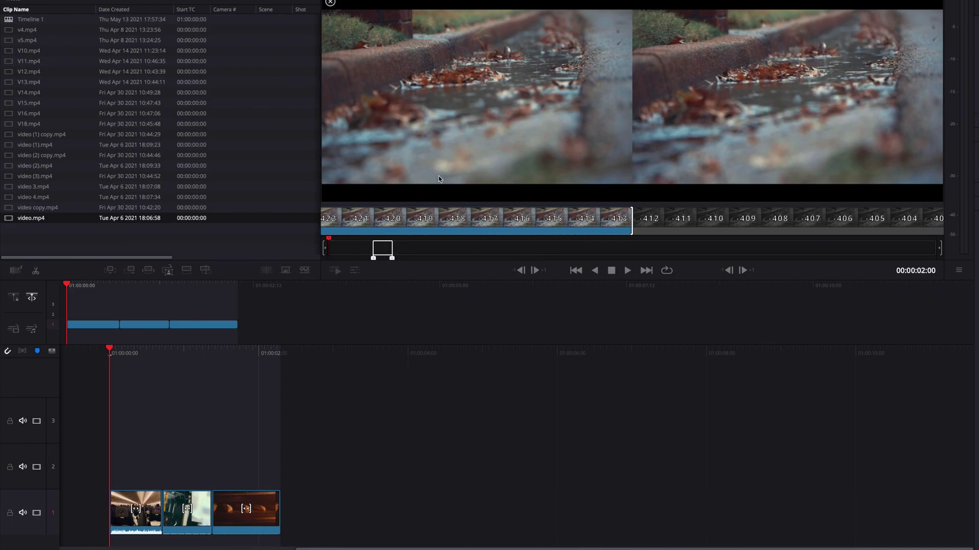
left_click_drag(438, 176, 177, 496)
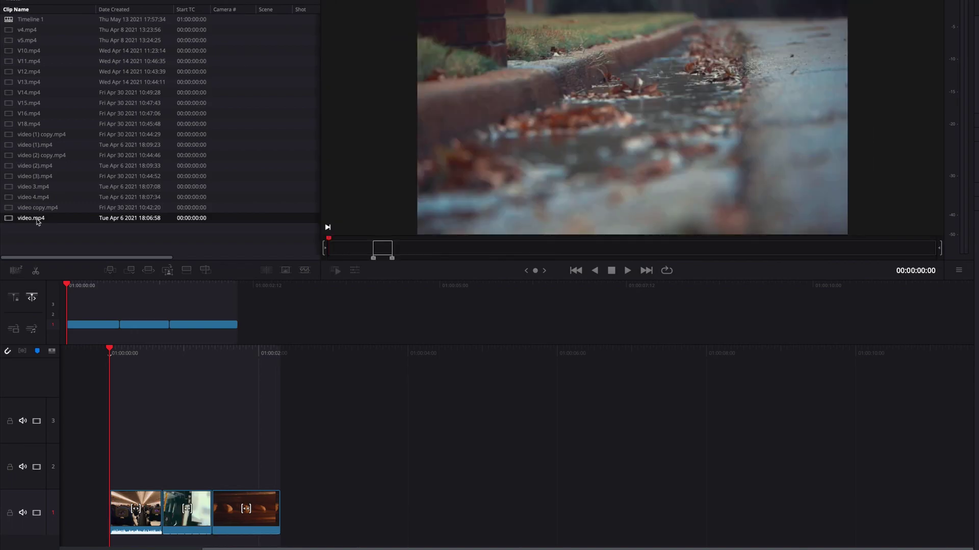
left_click_drag(394, 261, 472, 260)
left_click_drag(499, 140, 244, 450)
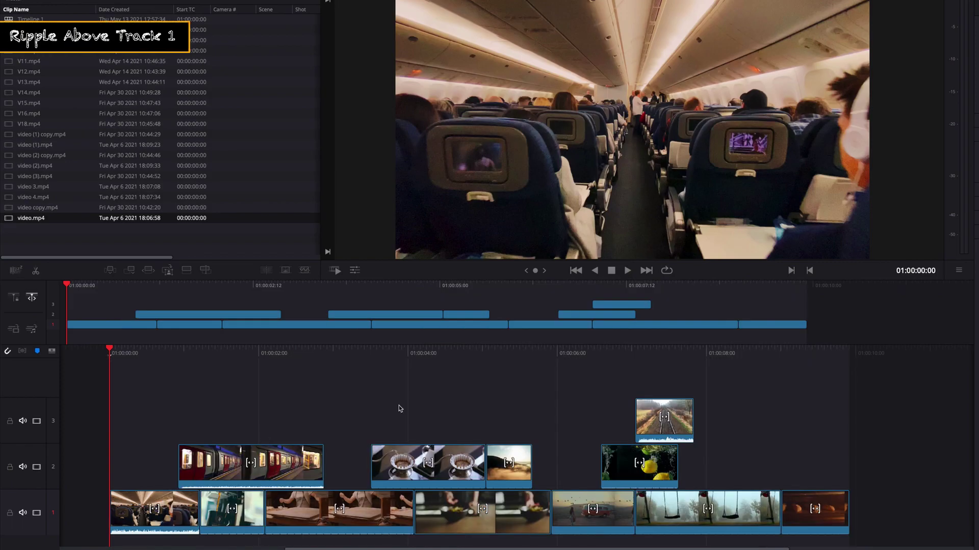
Drag the train clip's end, then delete the coffee clip from track 2.
left_click_drag(319, 455, 350, 455)
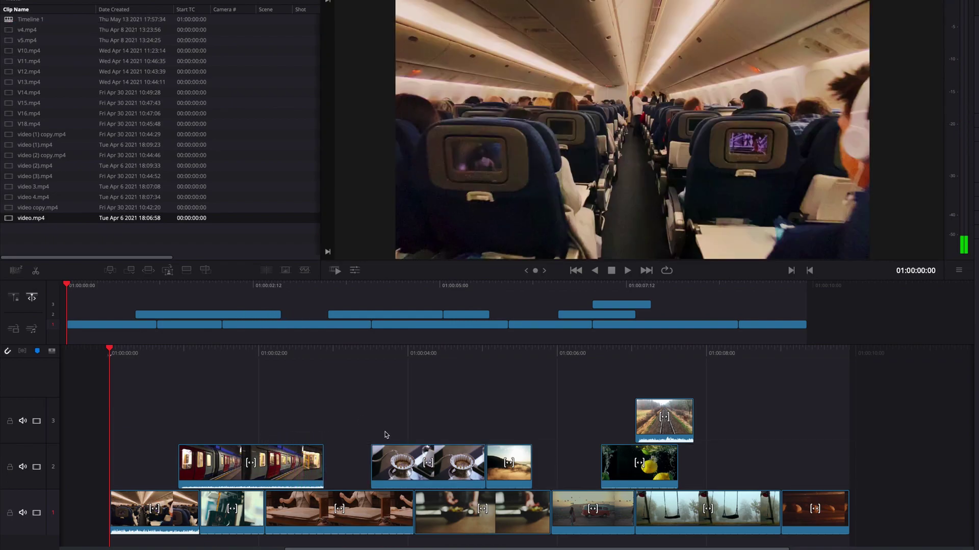
left_click(462, 483)
key("BackSpace")
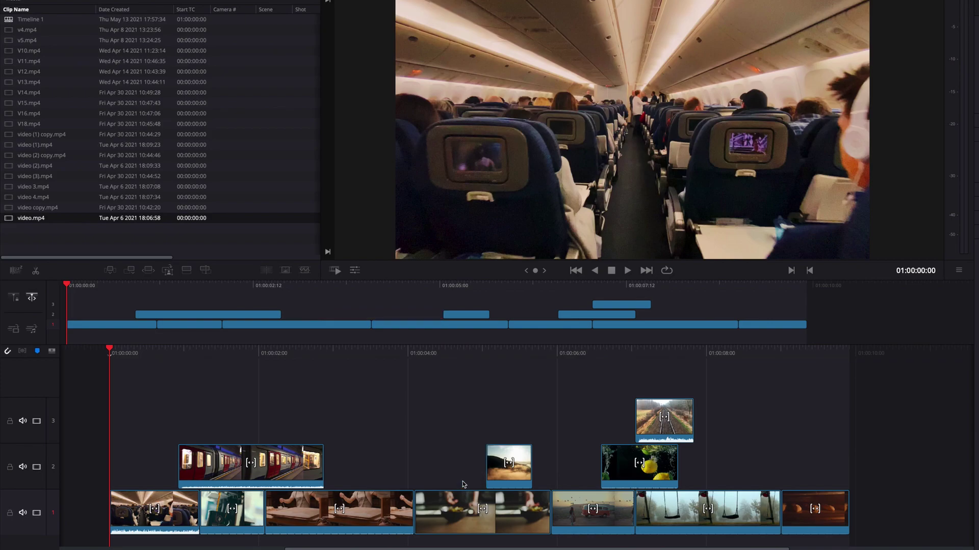
Delete the desert clip from track 2, then undo to bring back both clips.
left_click(509, 479)
key("BackSpace")
key("ctrl+z")
key("ctrl+z")
Mark in and out points on the leaves clip and place it on track 2 near 01:00:04.
left_click(39, 220)
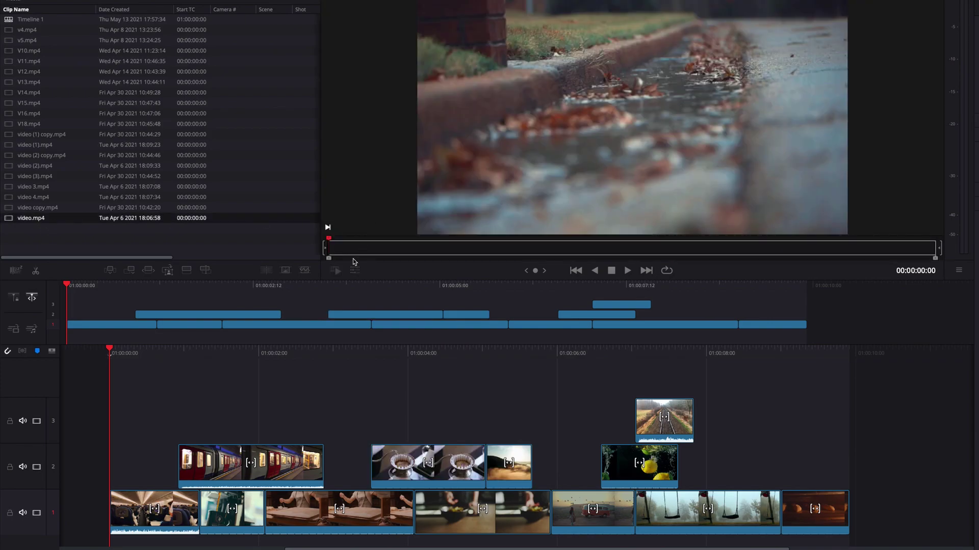
left_click_drag(331, 260, 445, 258)
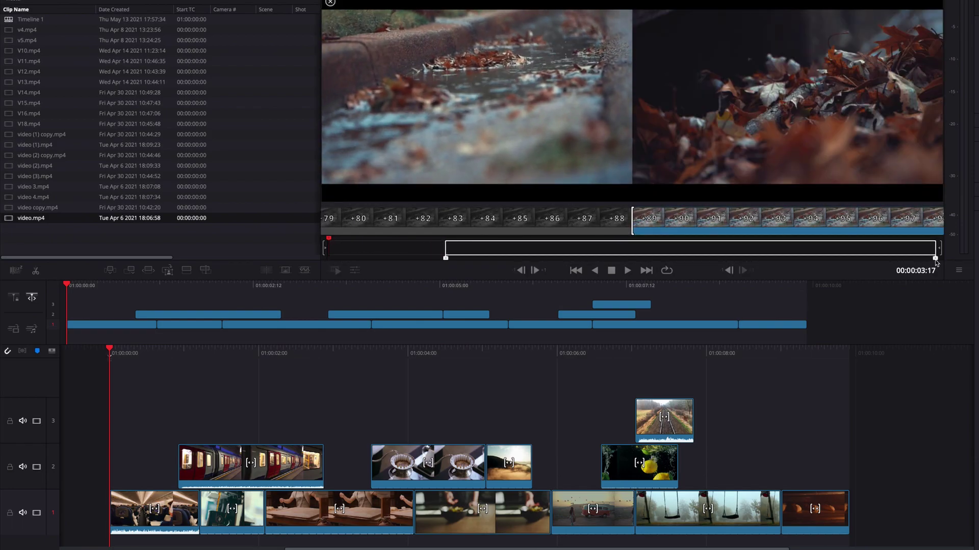
left_click_drag(934, 259, 503, 259)
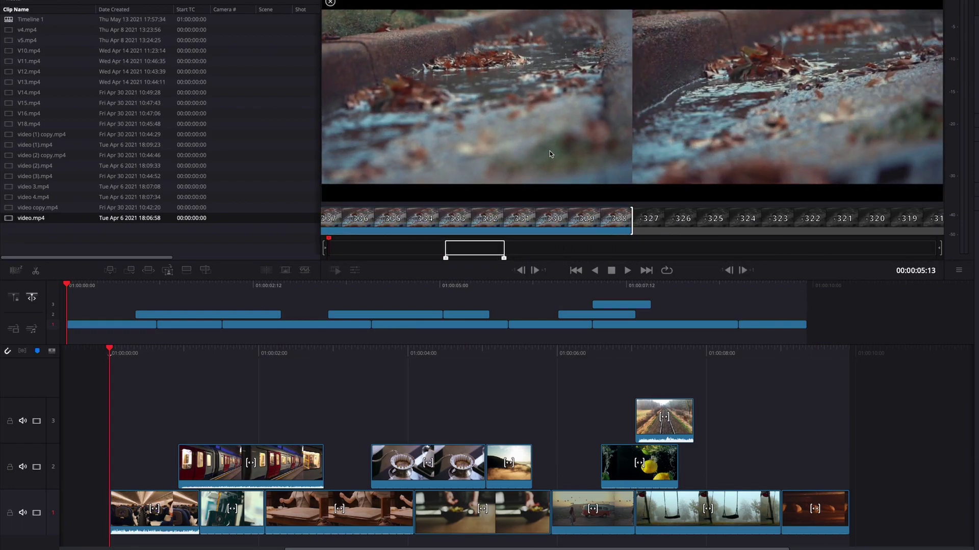
left_click_drag(549, 151, 366, 462)
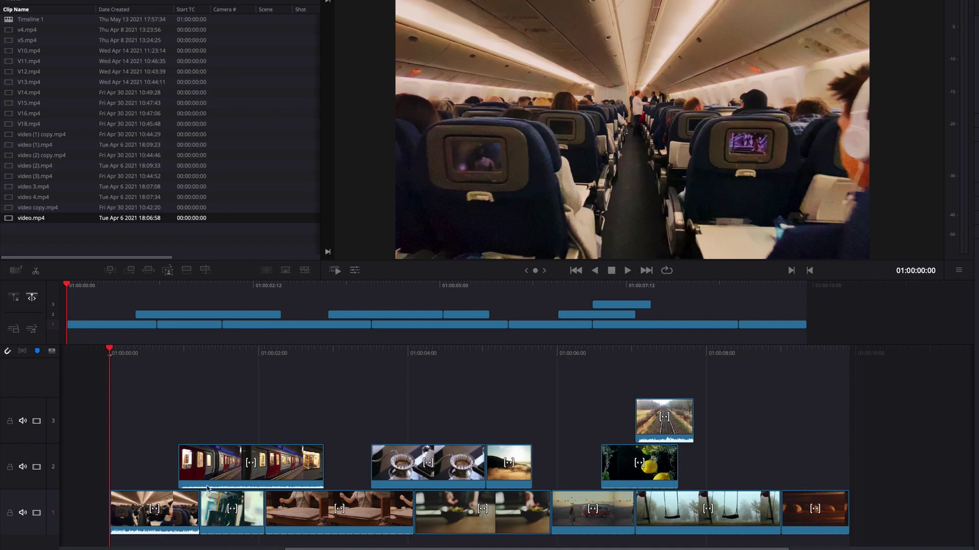
left_click(244, 527)
key("Delete")
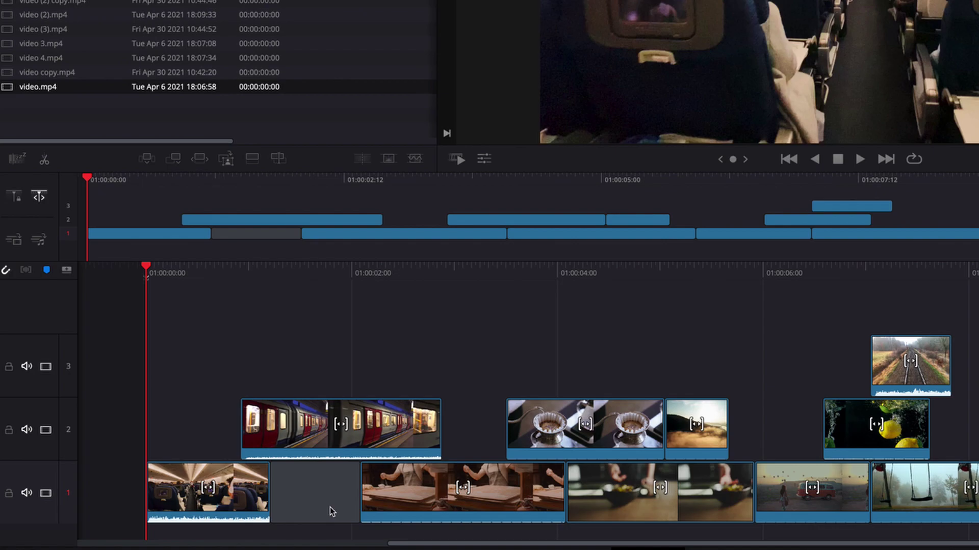
left_click(322, 503)
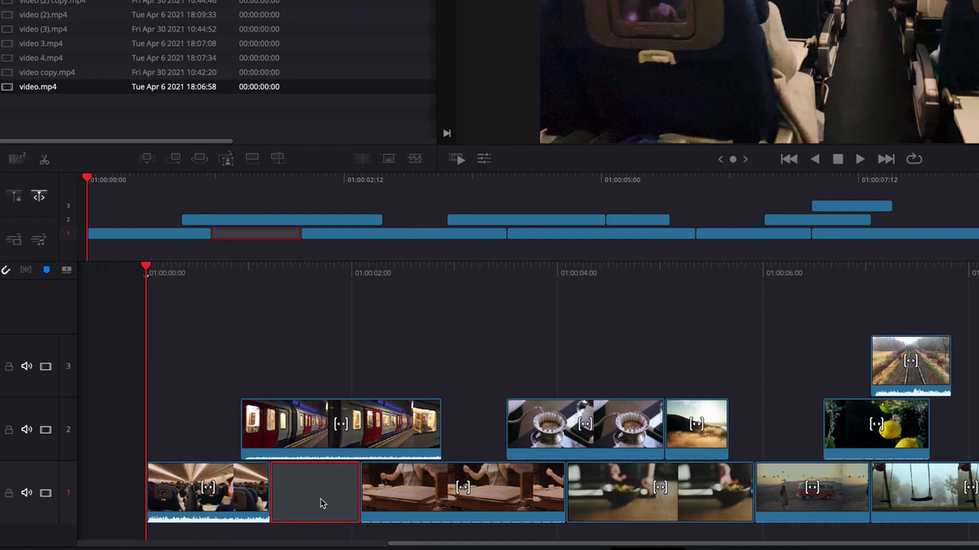
key("Delete")
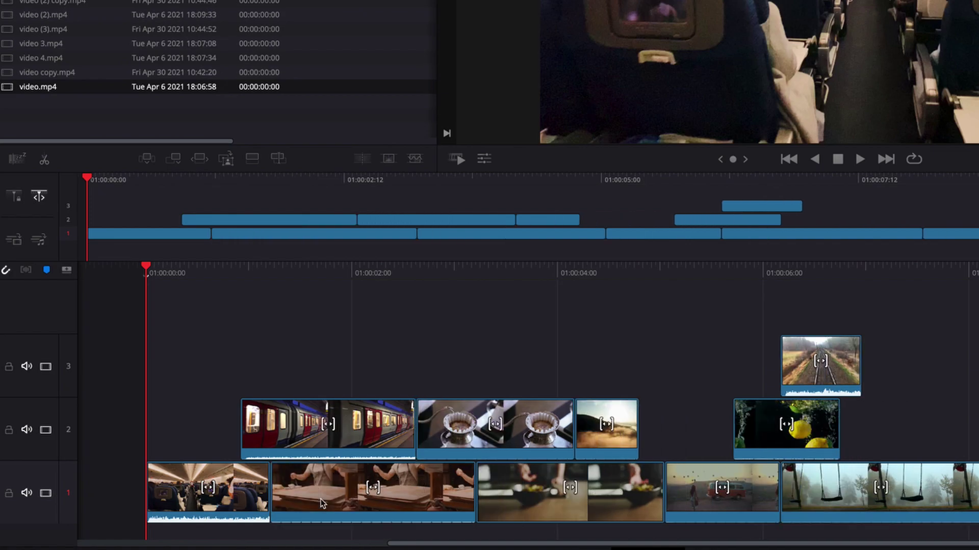
key("ctrl+z")
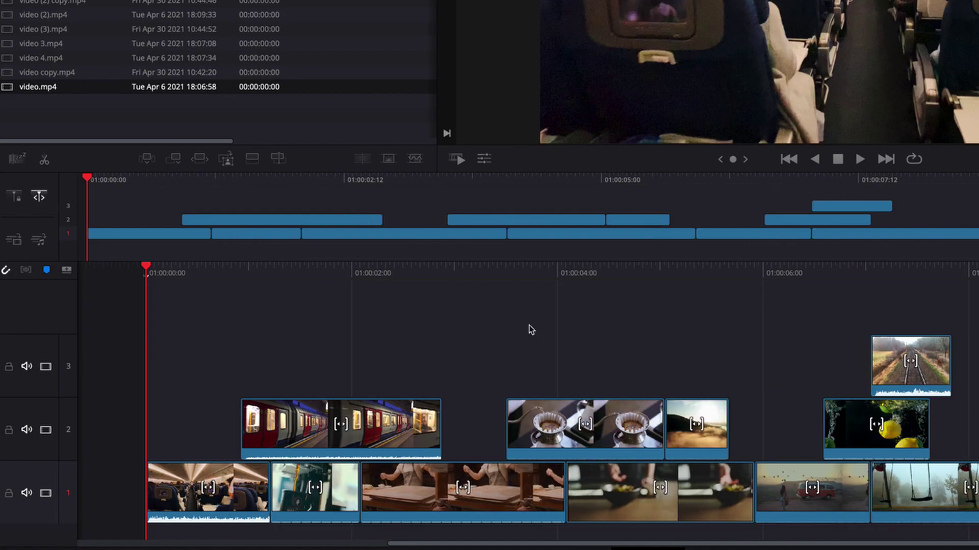
left_click(708, 502)
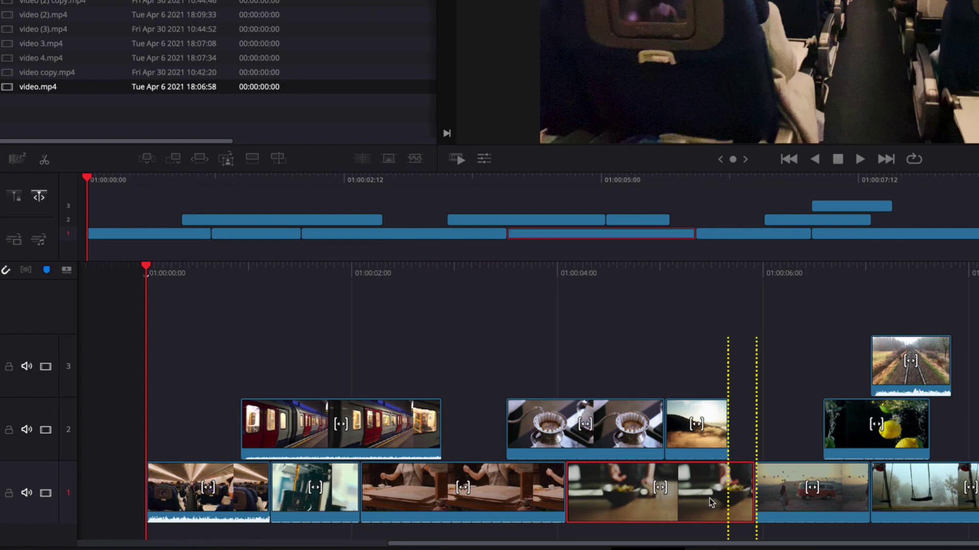
key("Delete")
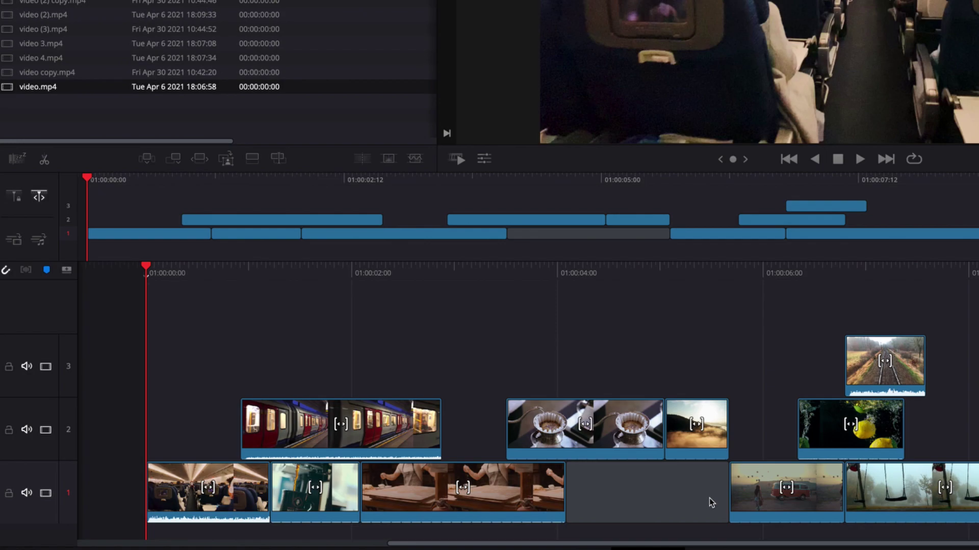
key("ctrl+z")
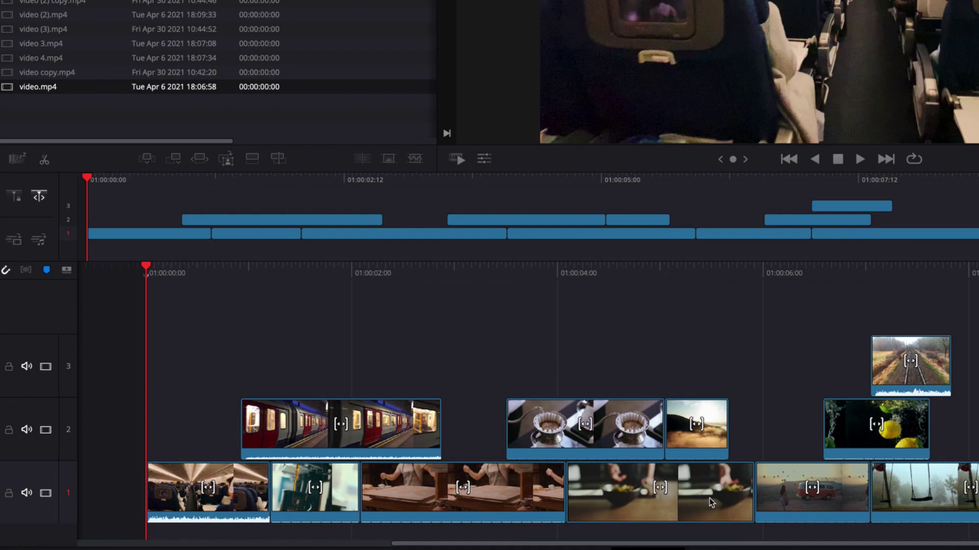
Ripple-trim the first track-1 clip shorter by 3, then 9 frames, and enable Trim Edit mode.
left_click_drag(263, 482, 263, 482)
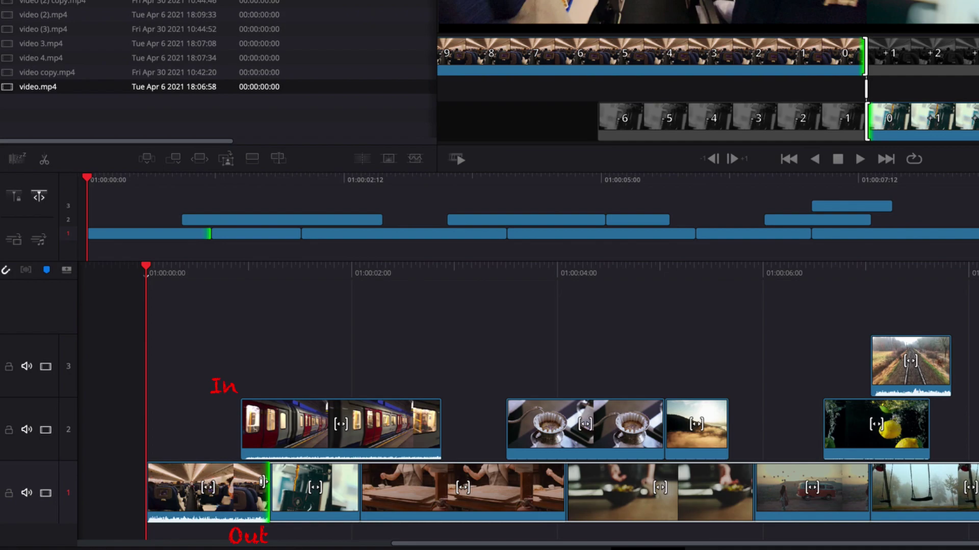
left_click_drag(263, 481, 224, 483)
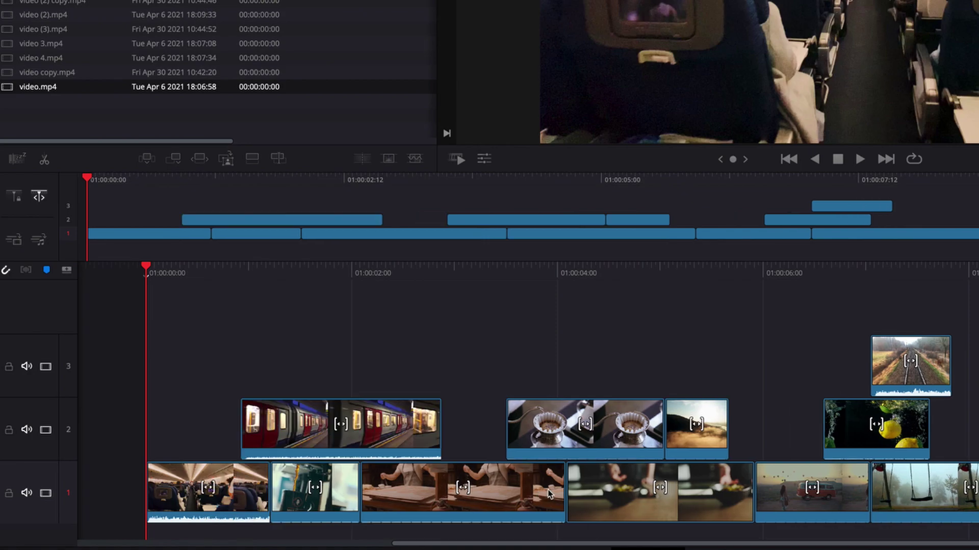
left_click(561, 479)
left_click_drag(559, 479, 506, 480)
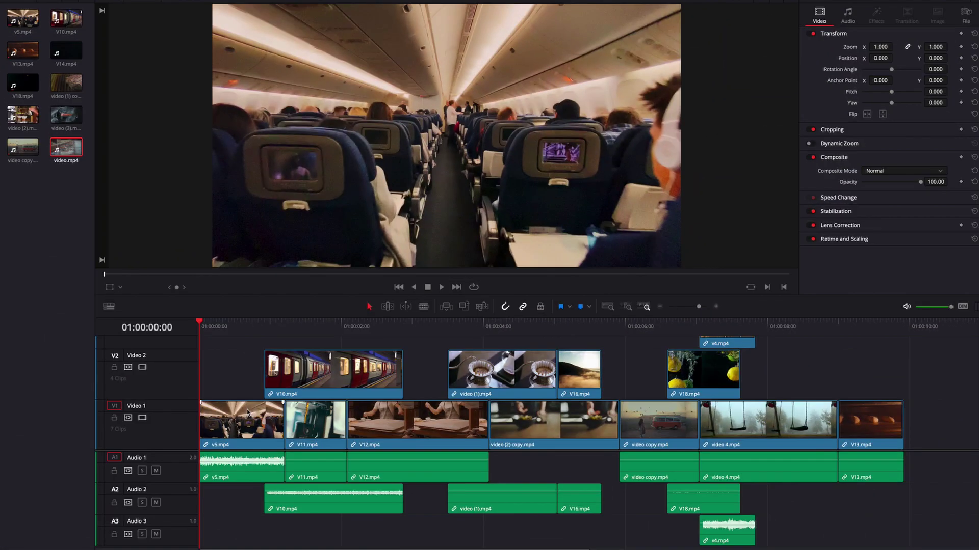
key("t")
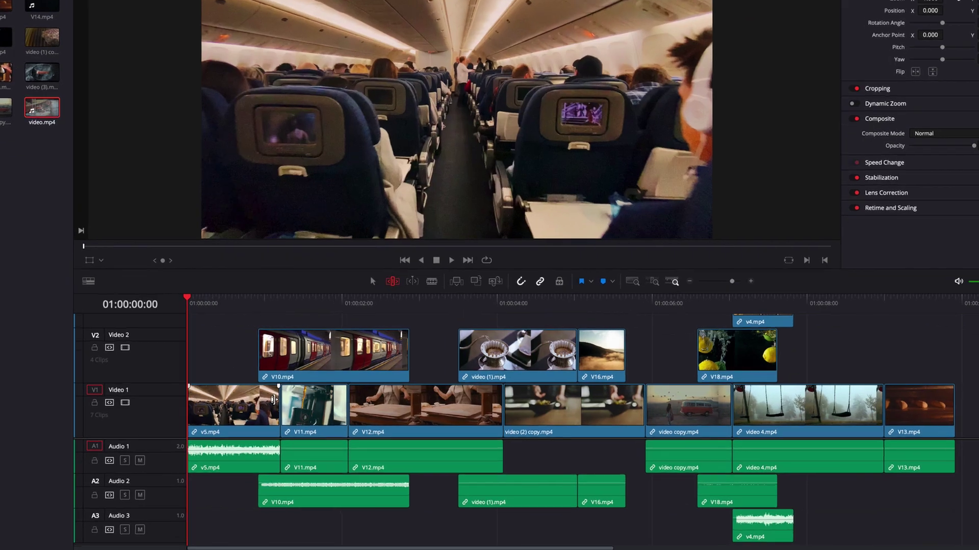
Shorten v5.mp4's end, then trial ripple-deletes of V11.mp4 and video (2) copy.mp4, undoing each.
left_click_drag(274, 400, 265, 377)
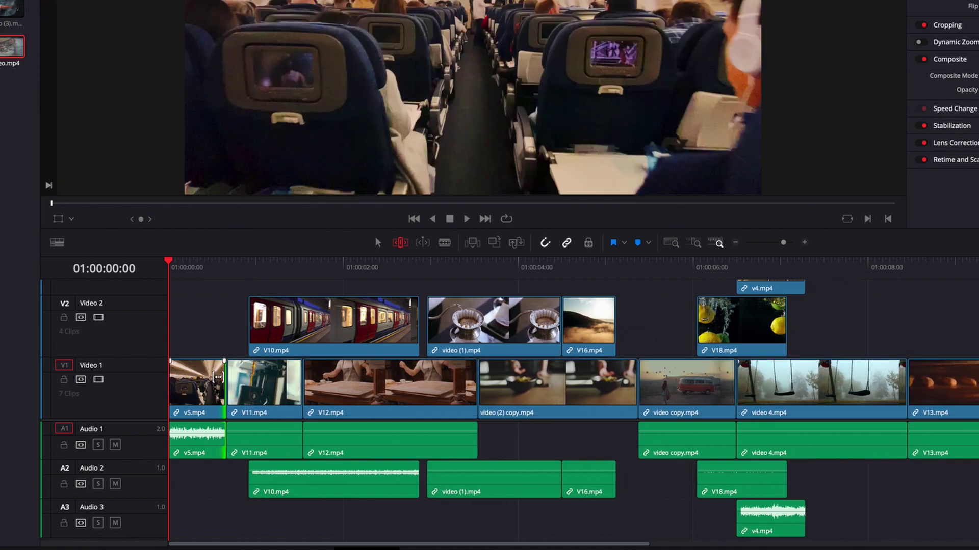
left_click(308, 405)
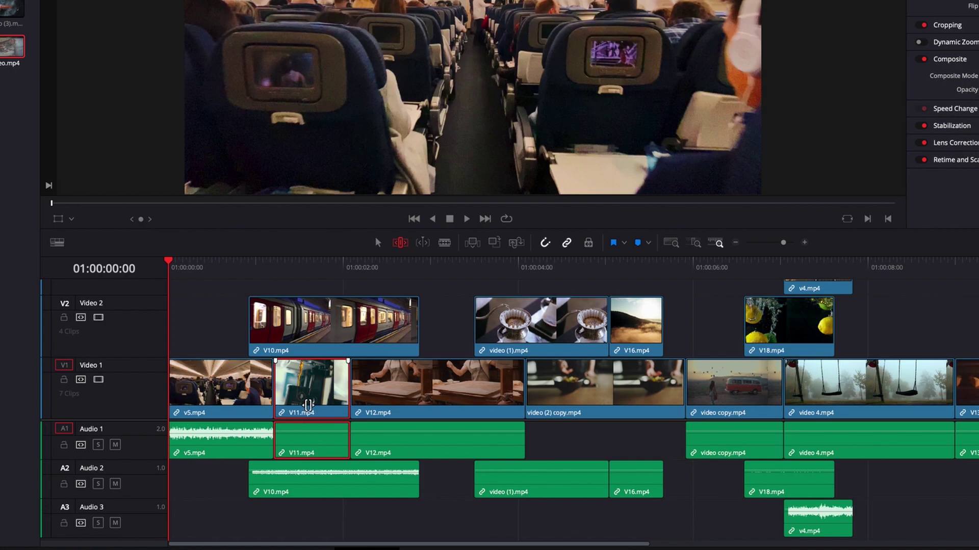
key("Delete")
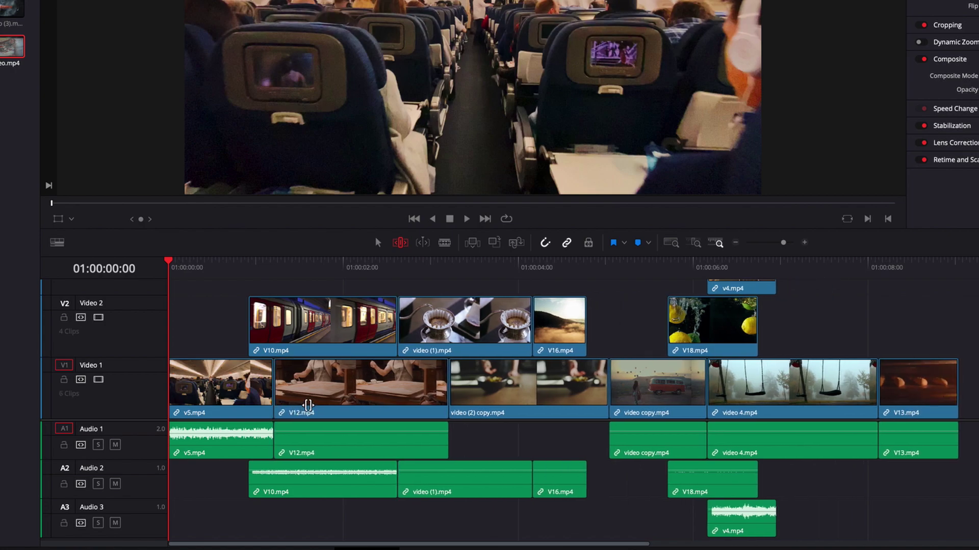
key("ctrl+z")
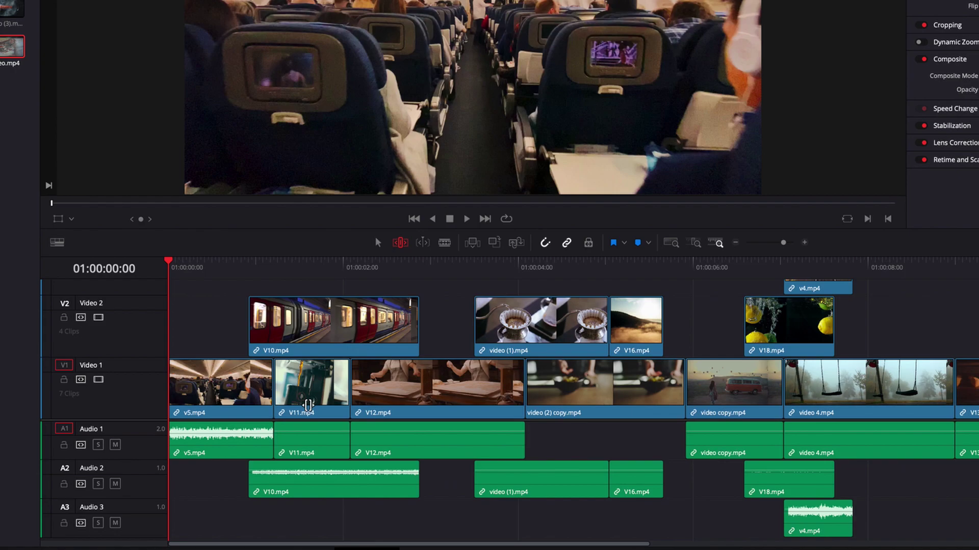
left_click(621, 391)
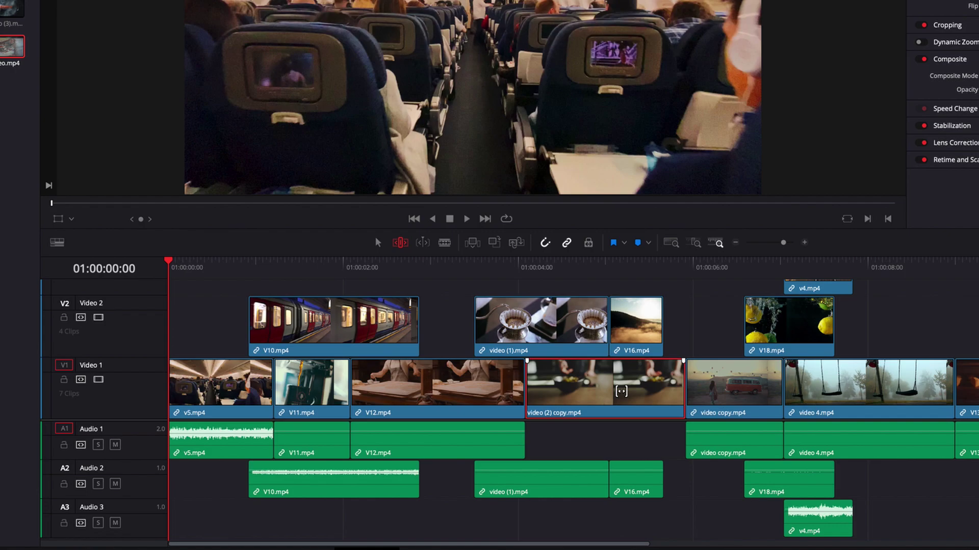
key("Delete")
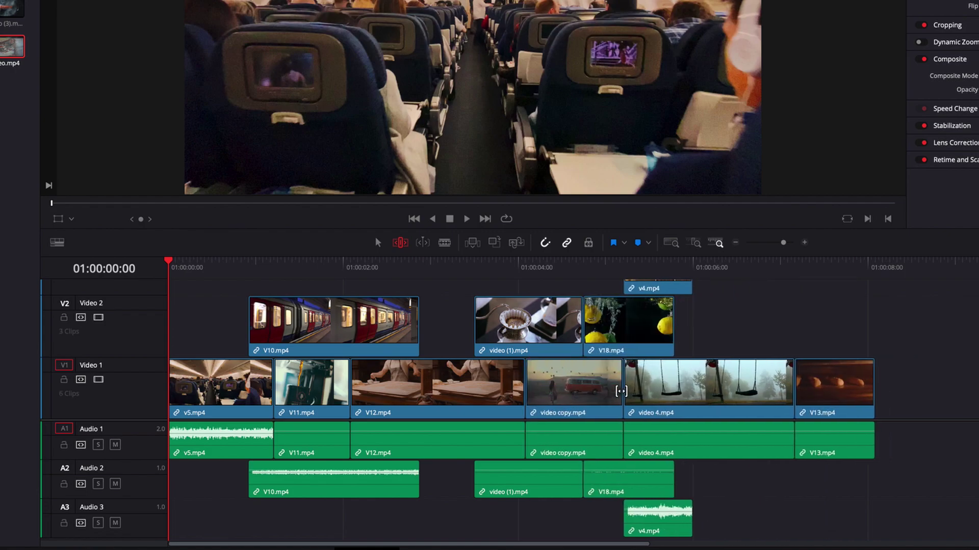
key("ctrl+z")
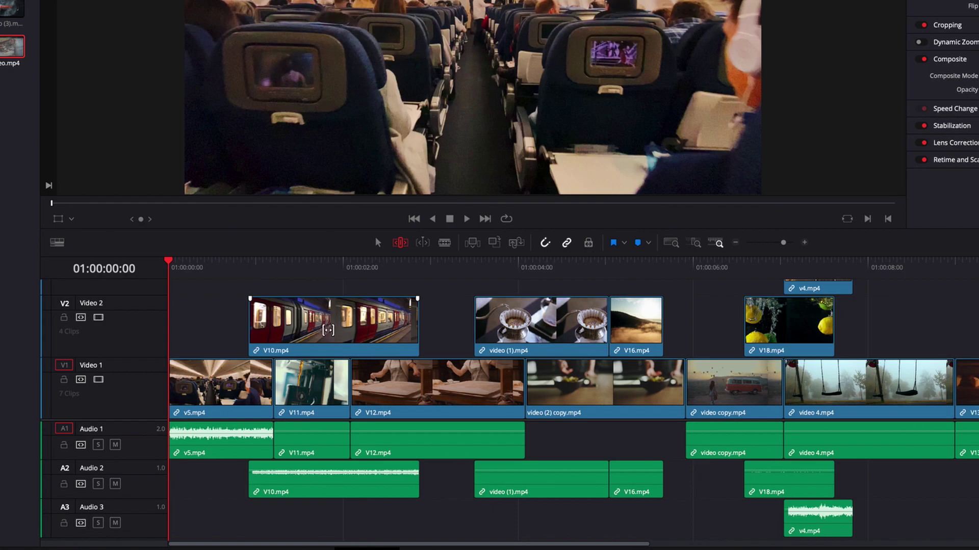
Lengthen V10.mp4's end, then ripple-delete V10.mp4 with its audio.
left_click_drag(414, 322, 499, 322)
left_click(435, 325)
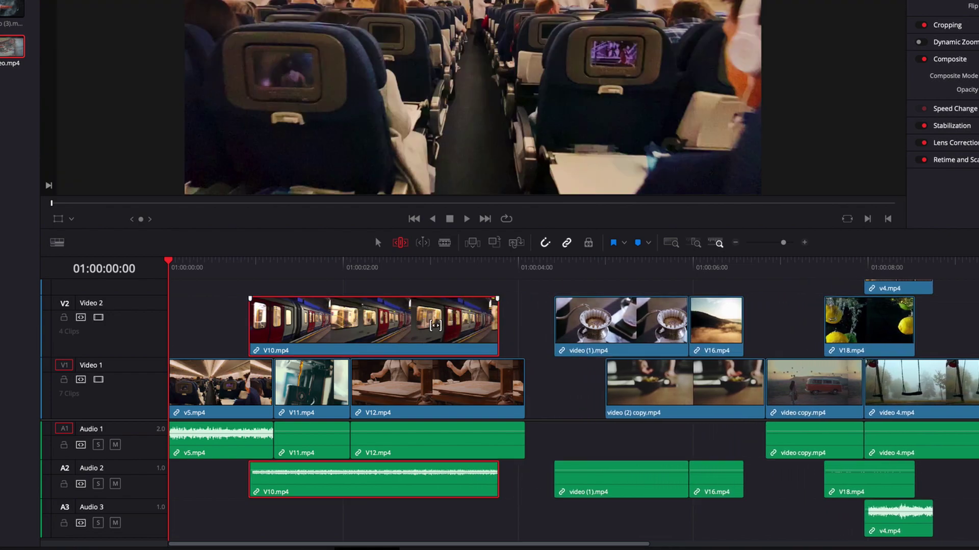
key("Delete")
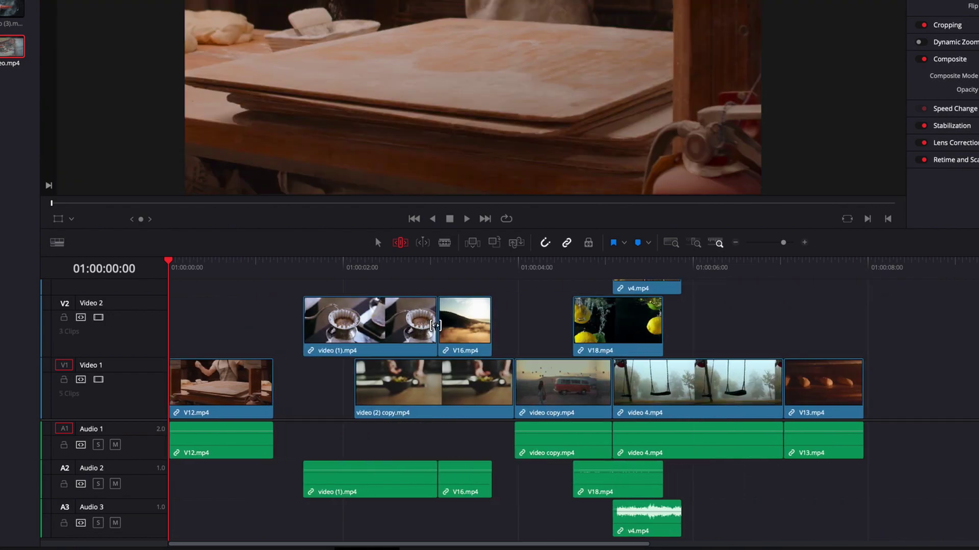
key("ctrl+z")
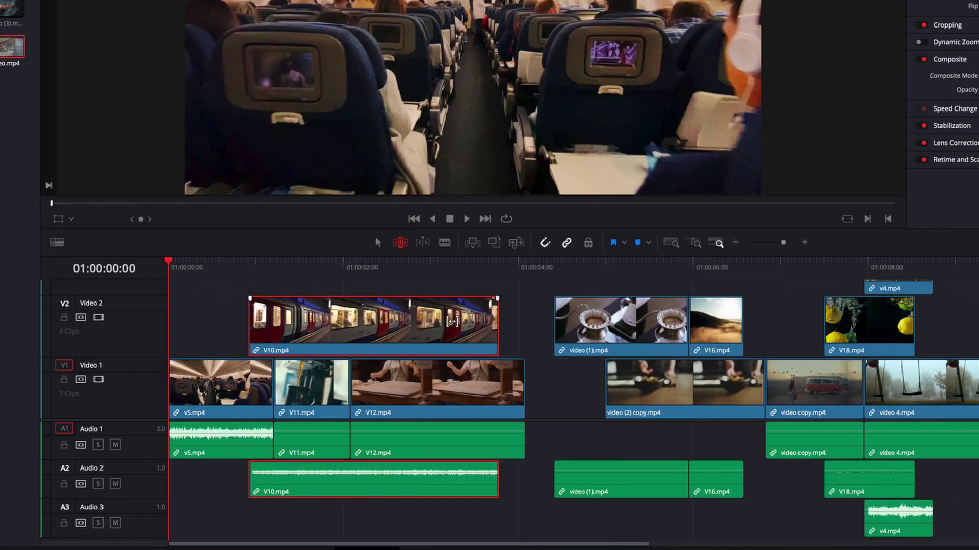
key("Delete")
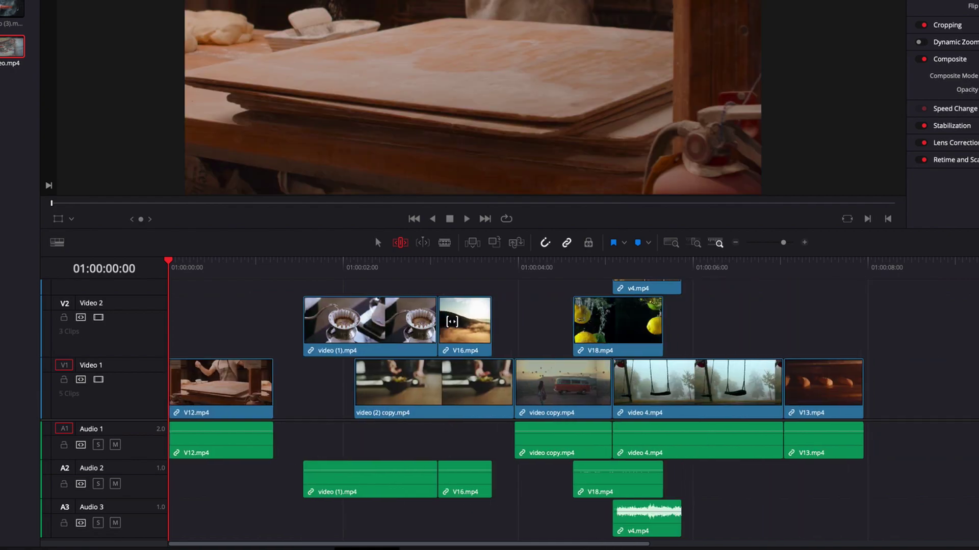